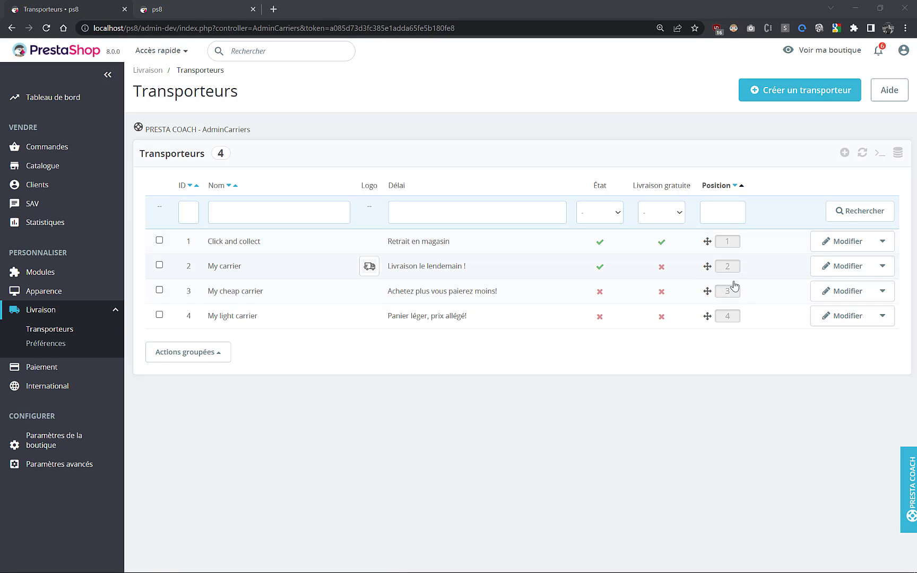
- Open My carrier for editing and review its name, delivery time and tracking URL fields
{"action": "left_click", "coordinate": [883, 266]}
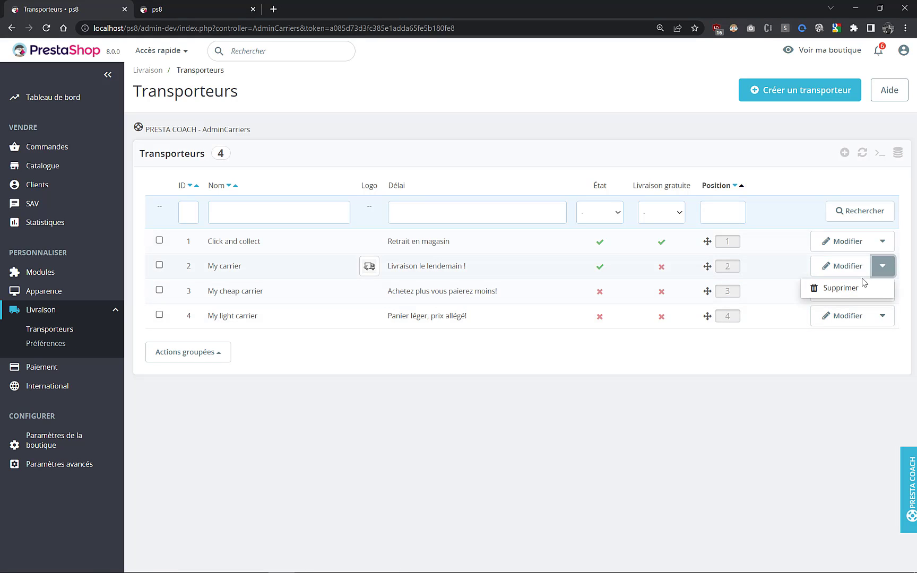
{"action": "left_click", "coordinate": [828, 303]}
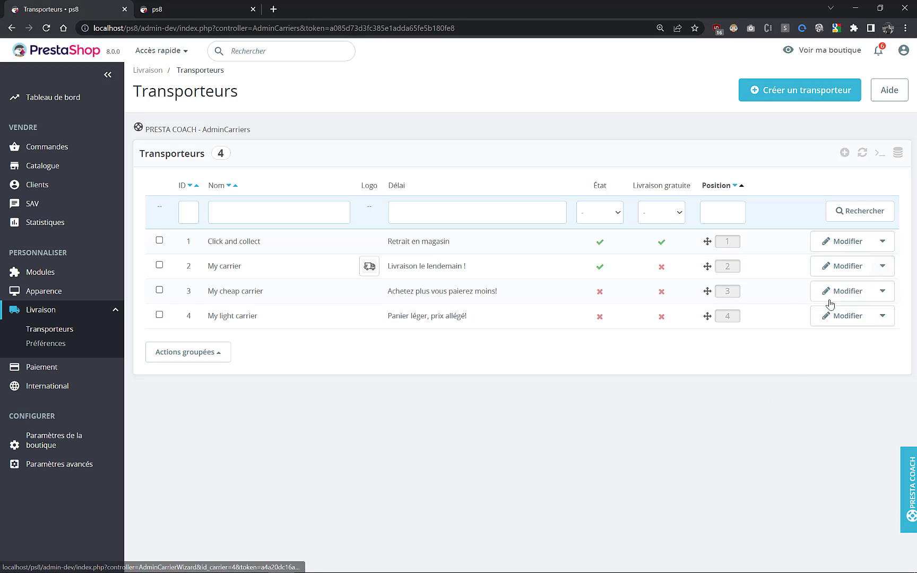
{"action": "left_click", "coordinate": [839, 270]}
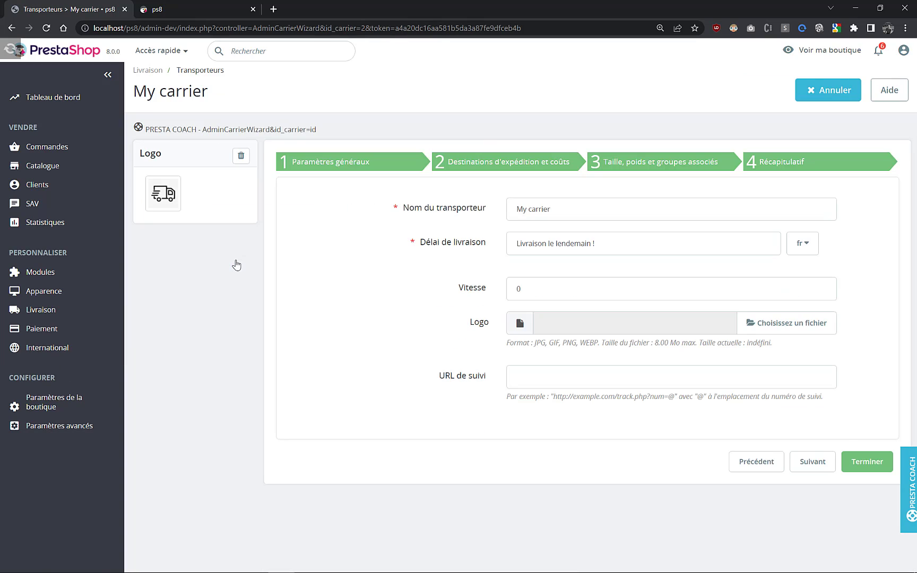
{"action": "left_click_drag", "start_coordinate": [551, 210], "coordinate": [514, 210]}
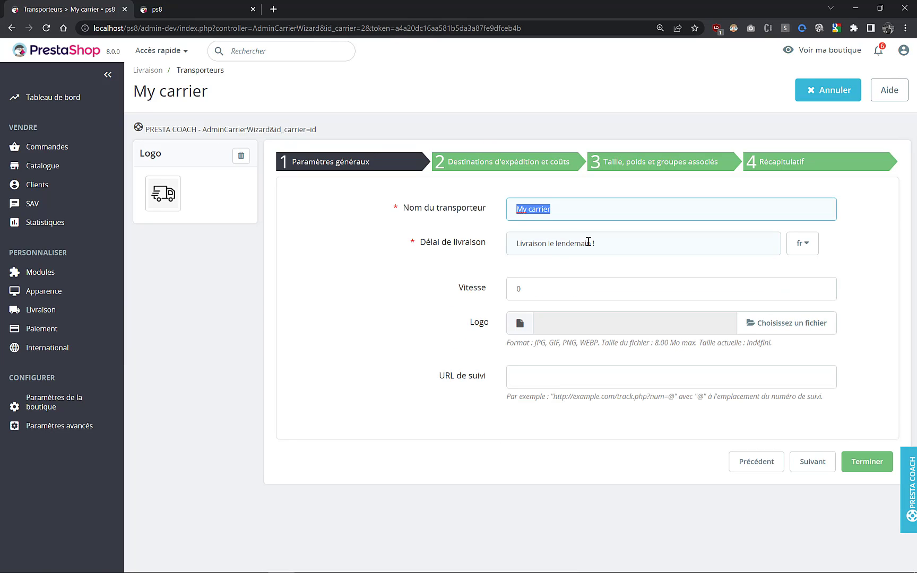
{"action": "left_click_drag", "start_coordinate": [624, 244], "coordinate": [507, 242]}
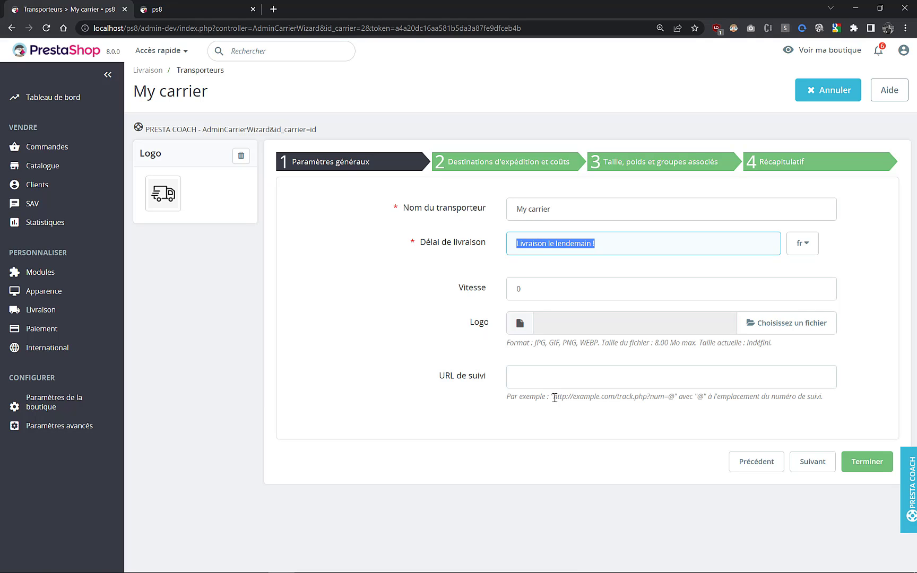
{"action": "left_click_drag", "start_coordinate": [555, 398], "coordinate": [698, 401]}
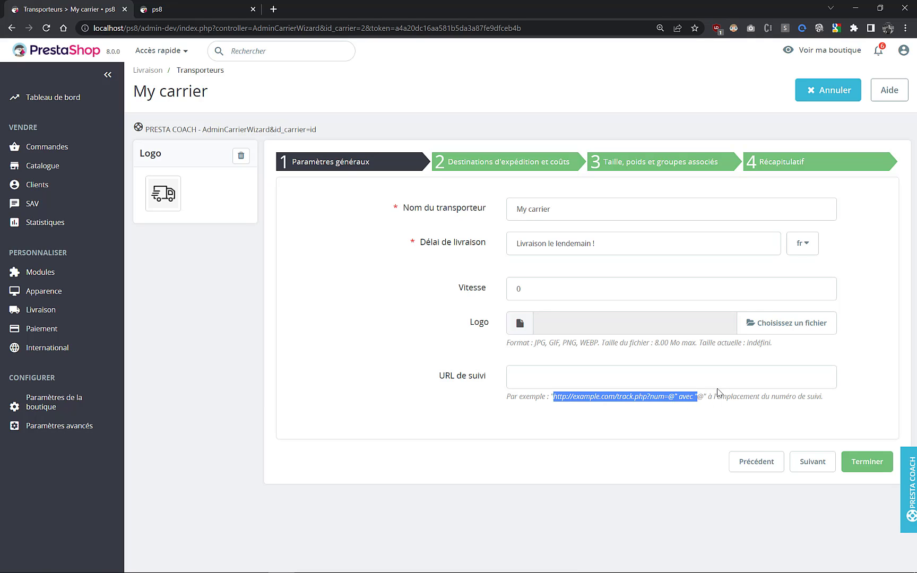
{"action": "left_click", "coordinate": [674, 378]}
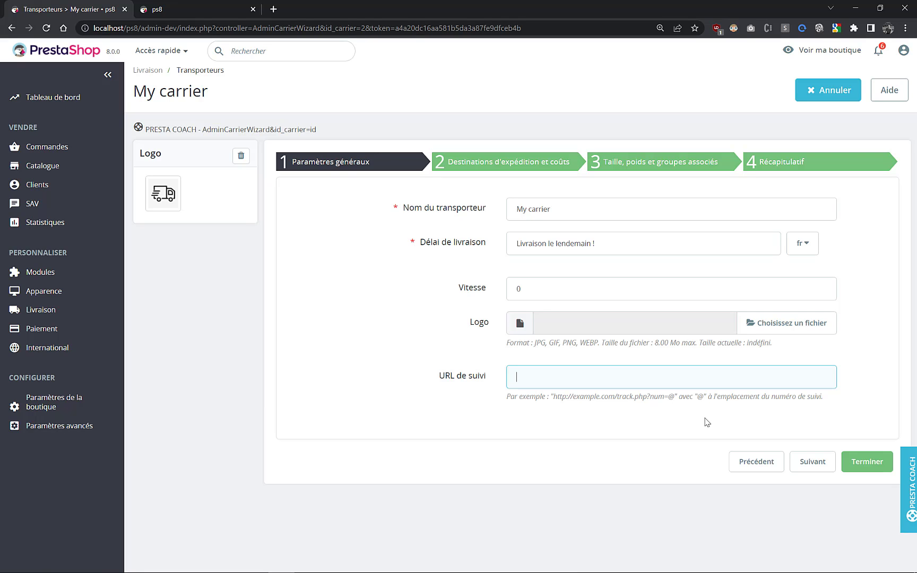
- Go to the carrier's shipping destinations and costs, switch free shipping on and switch it off again
{"action": "left_click", "coordinate": [812, 463]}
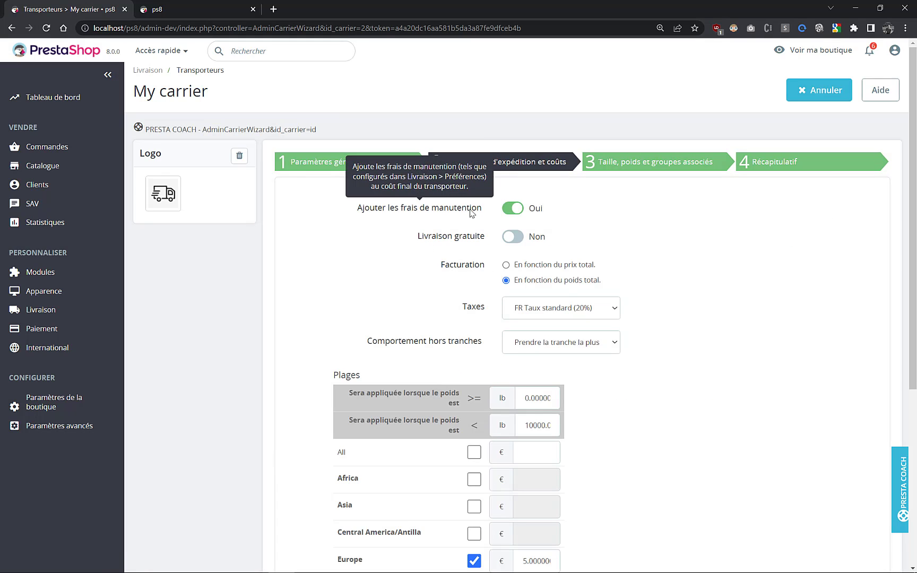
{"action": "left_click", "coordinate": [512, 243]}
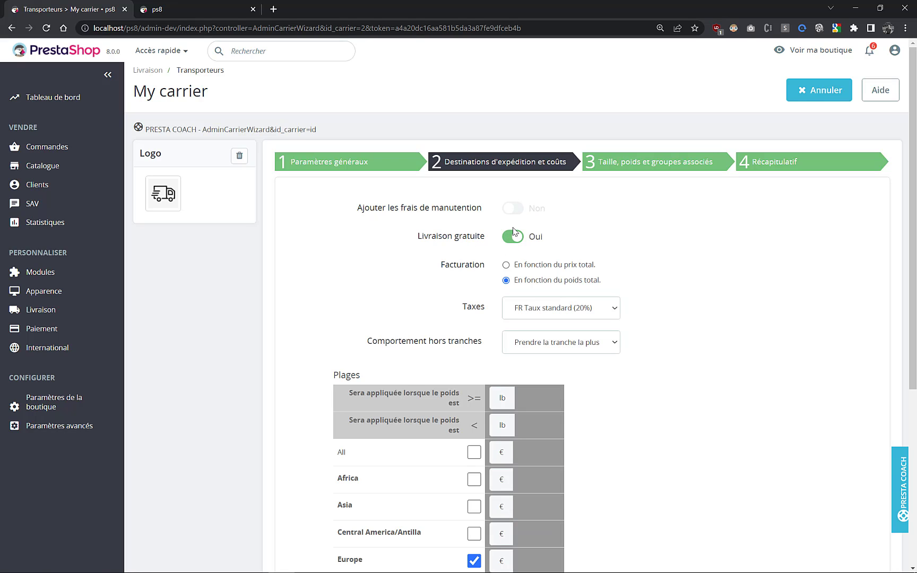
{"action": "left_click", "coordinate": [513, 238]}
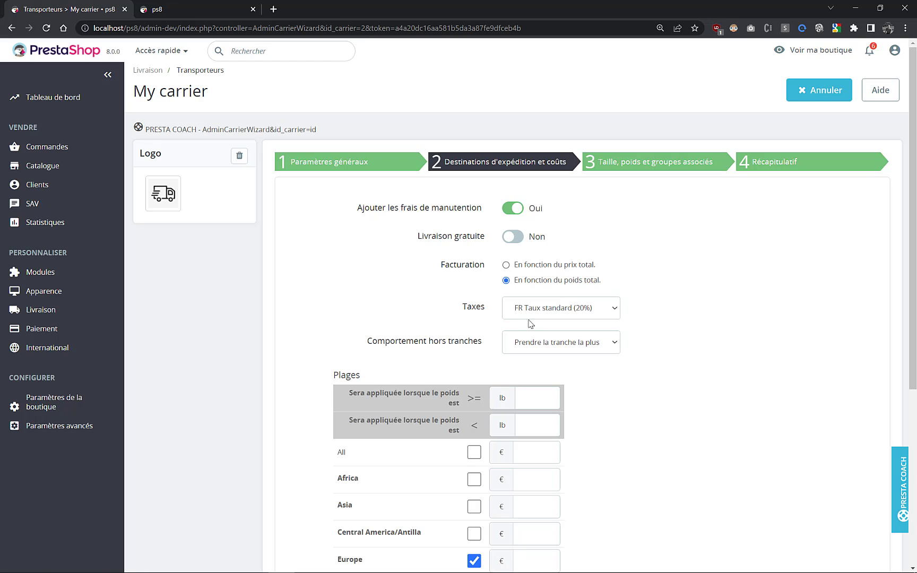
- Examine the out-of-range behaviour options and the weight ranges by zone
{"action": "mouse_move", "coordinate": [401, 340]}
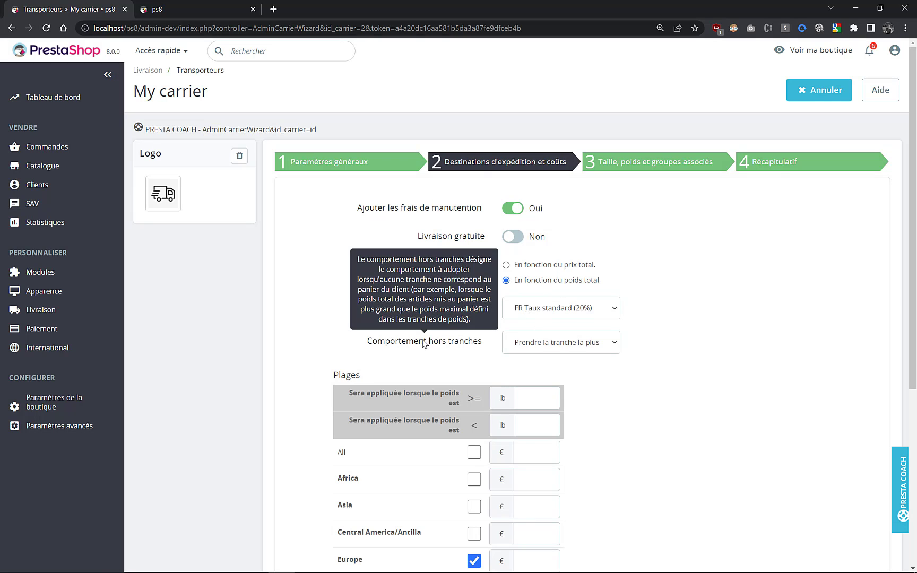
{"action": "left_click", "coordinate": [563, 345]}
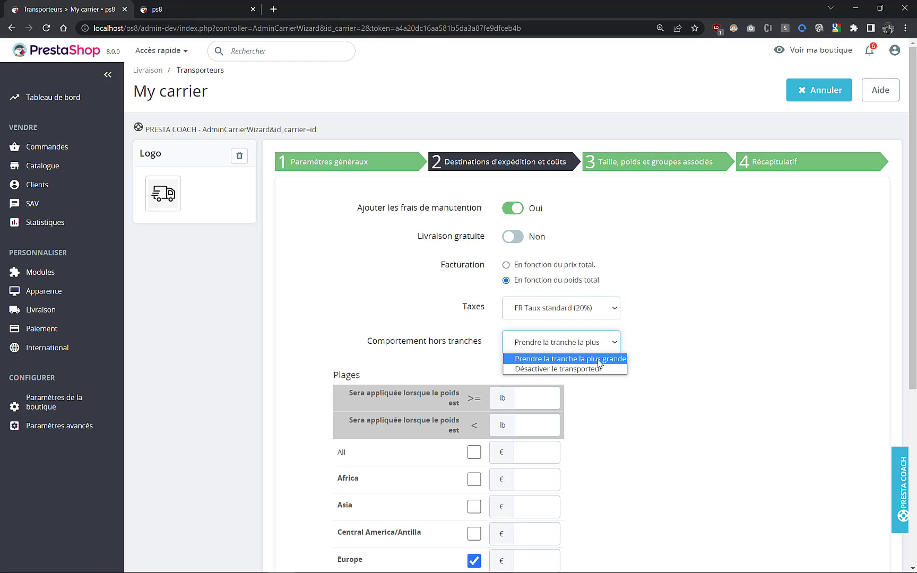
{"action": "left_click", "coordinate": [649, 374]}
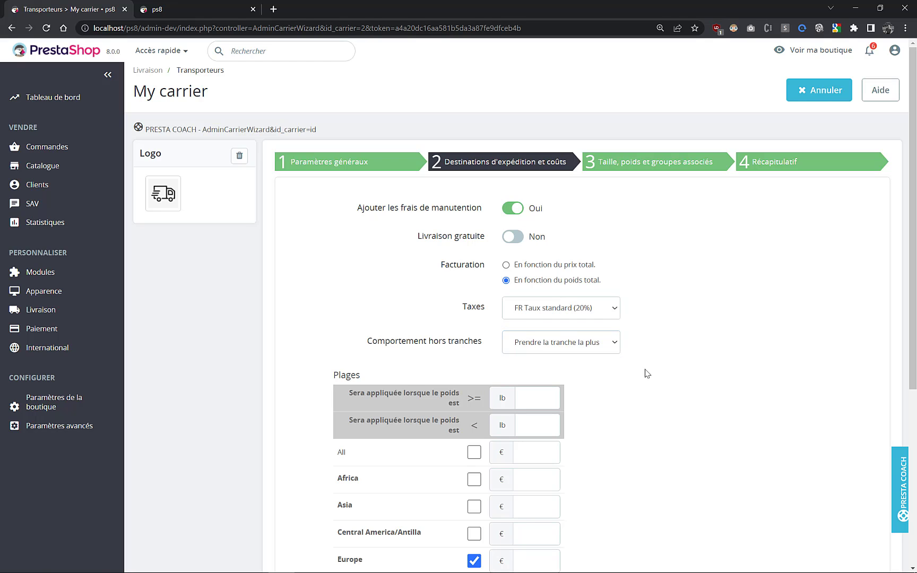
{"action": "scroll", "coordinate": [499, 361], "scroll_direction": "down", "scroll_amount": 4}
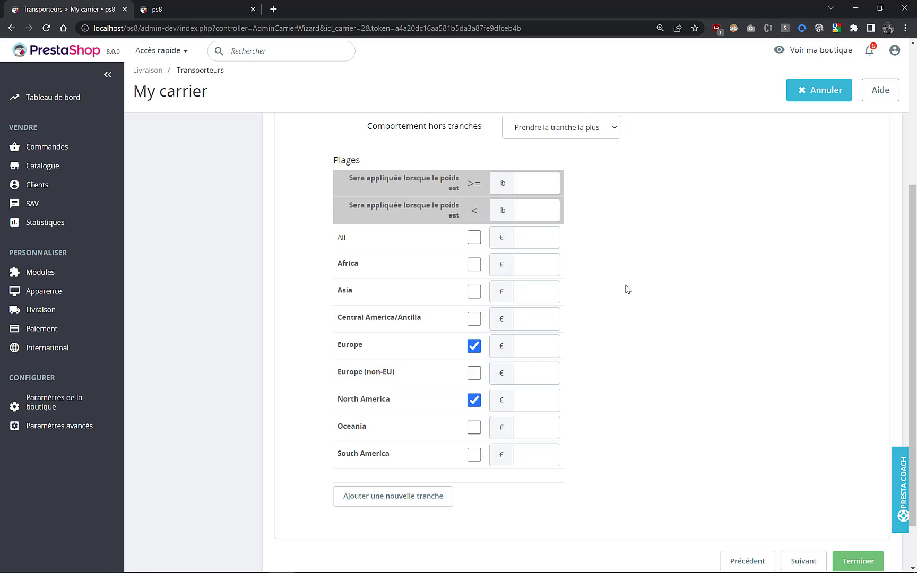
{"action": "scroll", "coordinate": [626, 289], "scroll_direction": "up", "scroll_amount": 2}
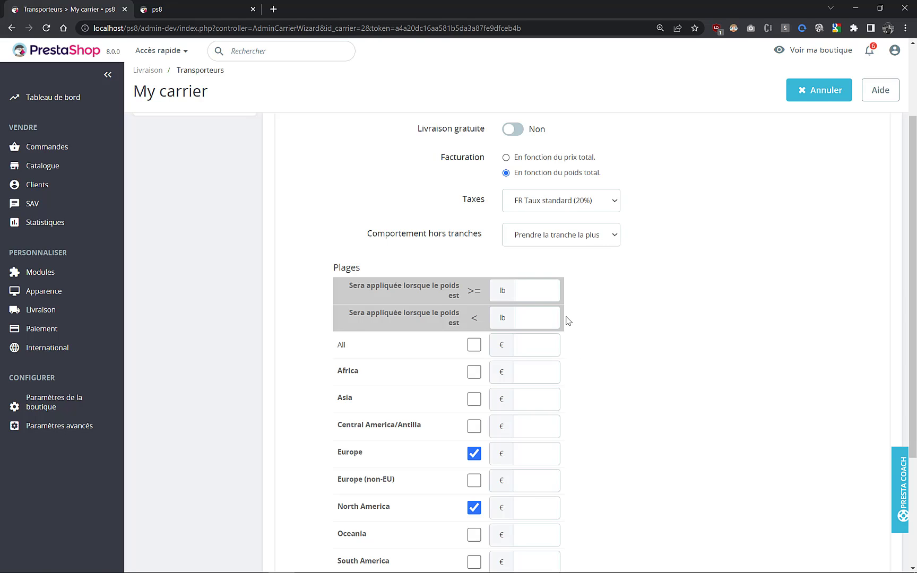
{"action": "scroll", "coordinate": [406, 348], "scroll_direction": "down", "scroll_amount": 2}
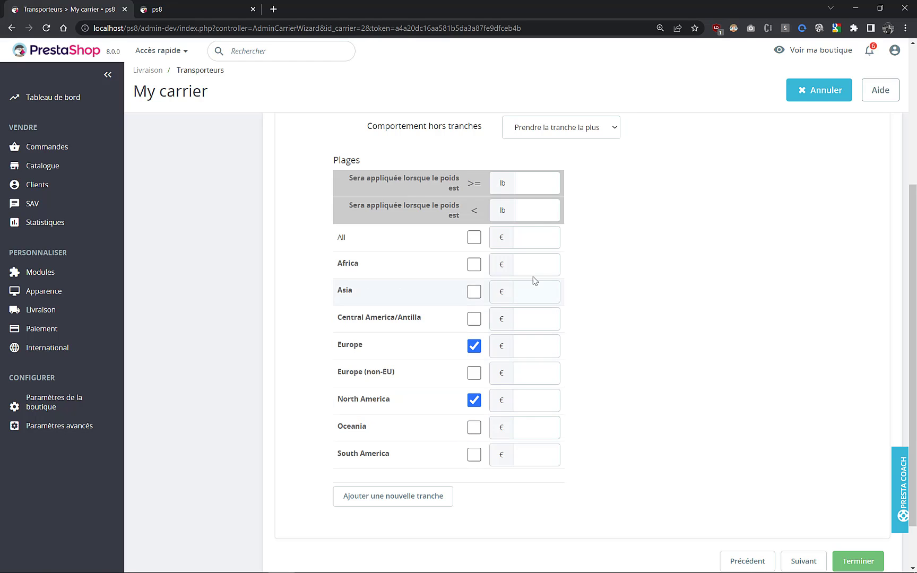
- Set the first weight range to apply from 1 lb up to 10 lb
{"action": "left_click", "coordinate": [535, 187]}
{"action": "left_click", "coordinate": [537, 204]}
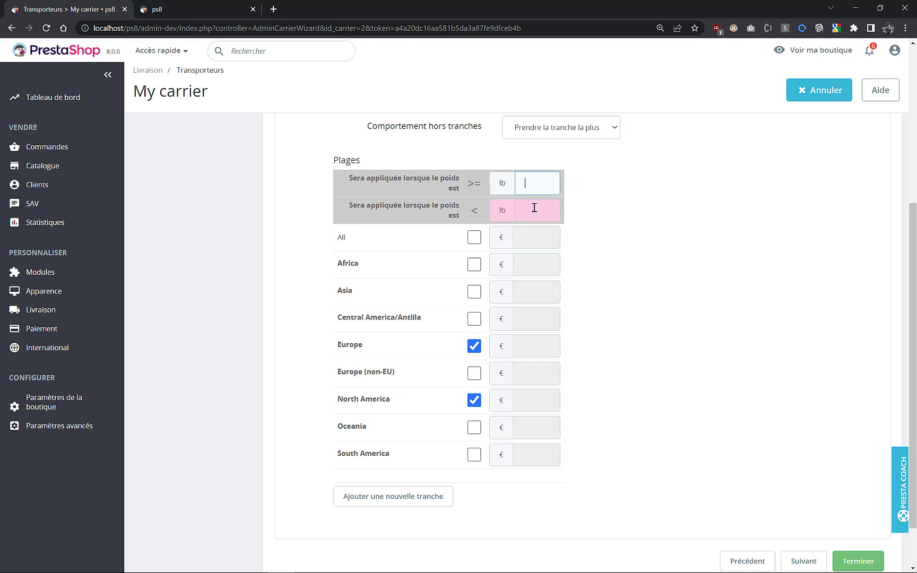
{"action": "left_click", "coordinate": [536, 182]}
{"action": "type", "text": "1"}
{"action": "left_click", "coordinate": [534, 211]}
{"action": "type", "text": "10"}
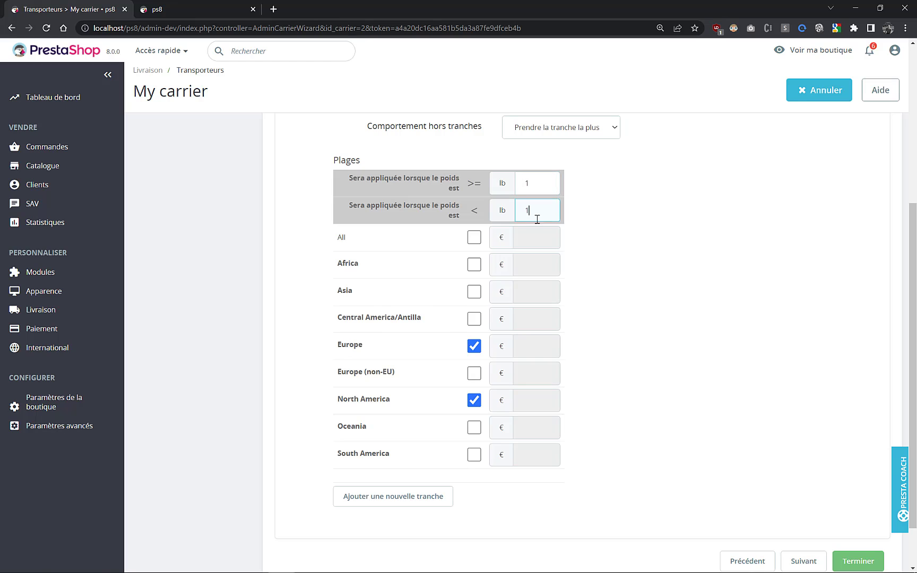
{"action": "double_click", "coordinate": [540, 184]}
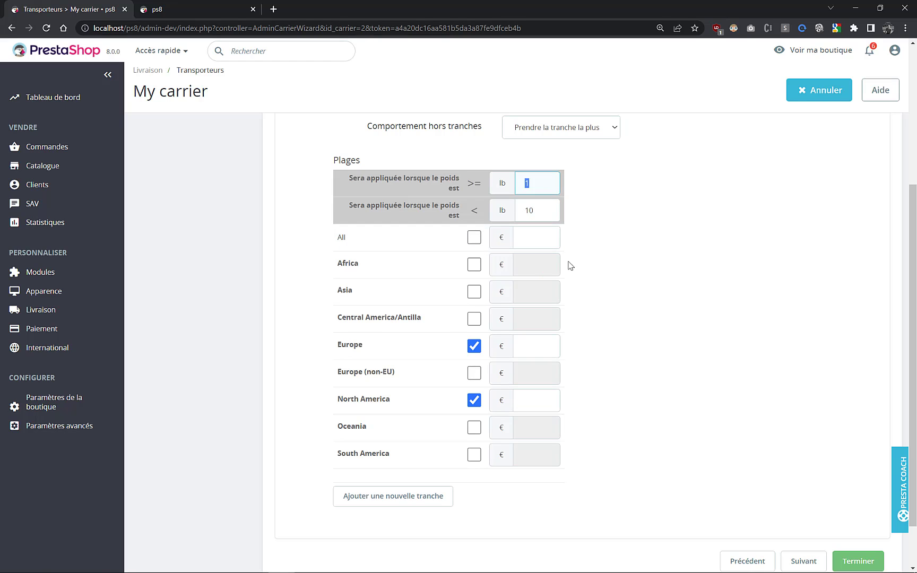
- Add a second weight range and set Europe's shipping price for the first range to 10 €
{"action": "left_click", "coordinate": [531, 350]}
{"action": "left_click", "coordinate": [538, 399]}
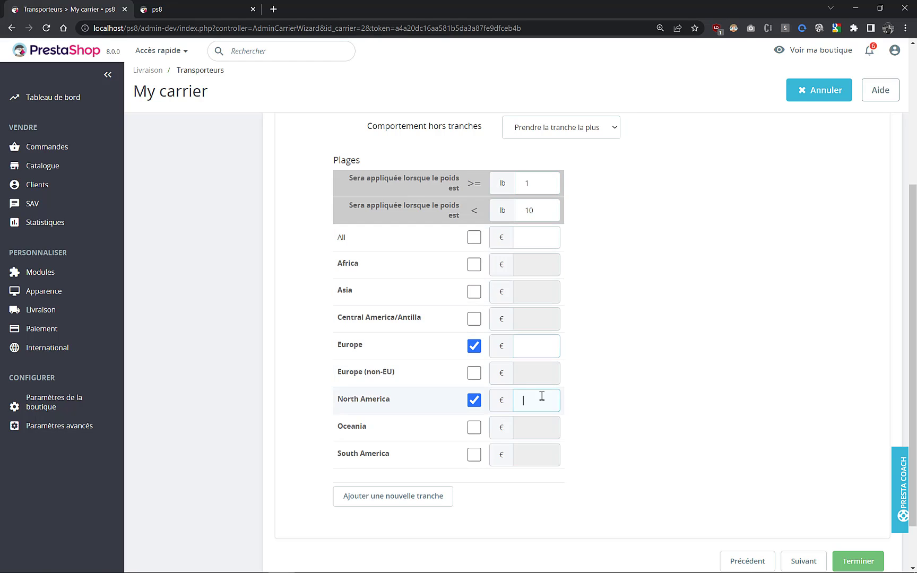
{"action": "left_click", "coordinate": [528, 344]}
{"action": "left_click", "coordinate": [543, 395]}
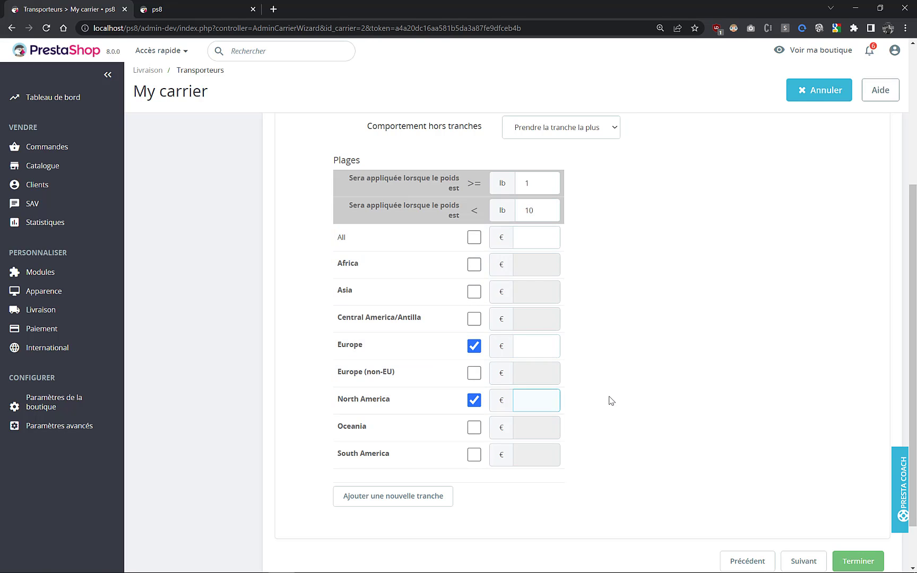
{"action": "left_click", "coordinate": [446, 499]}
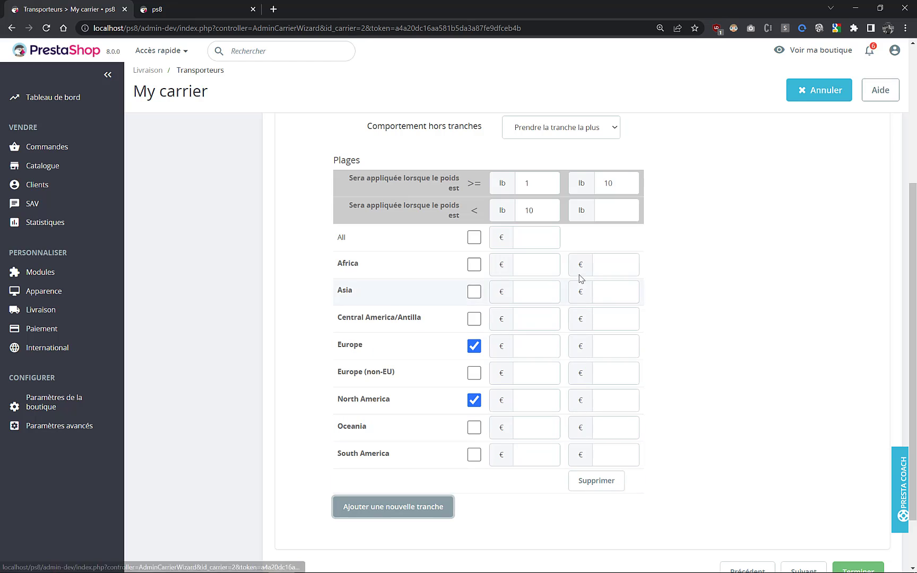
{"action": "left_click", "coordinate": [619, 218]}
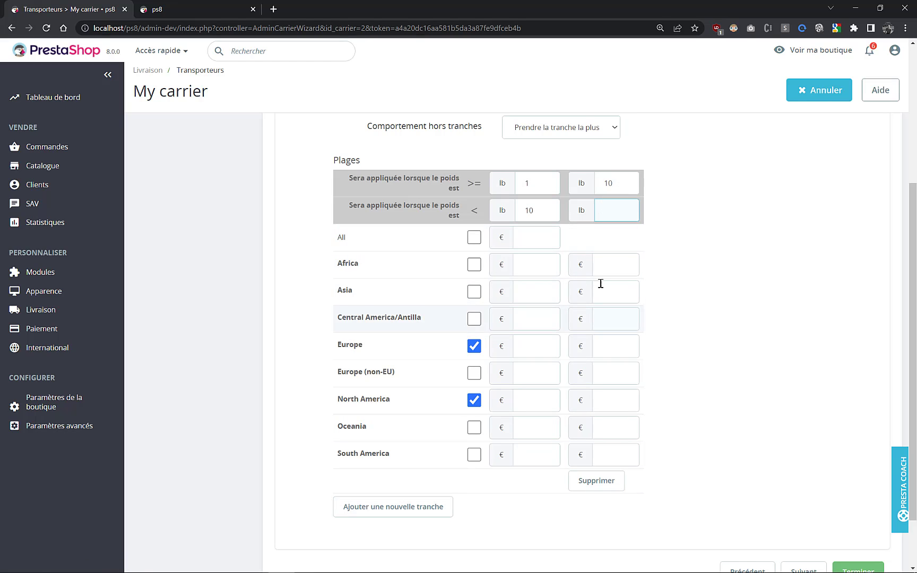
{"action": "left_click", "coordinate": [537, 345]}
{"action": "type", "text": "10"}
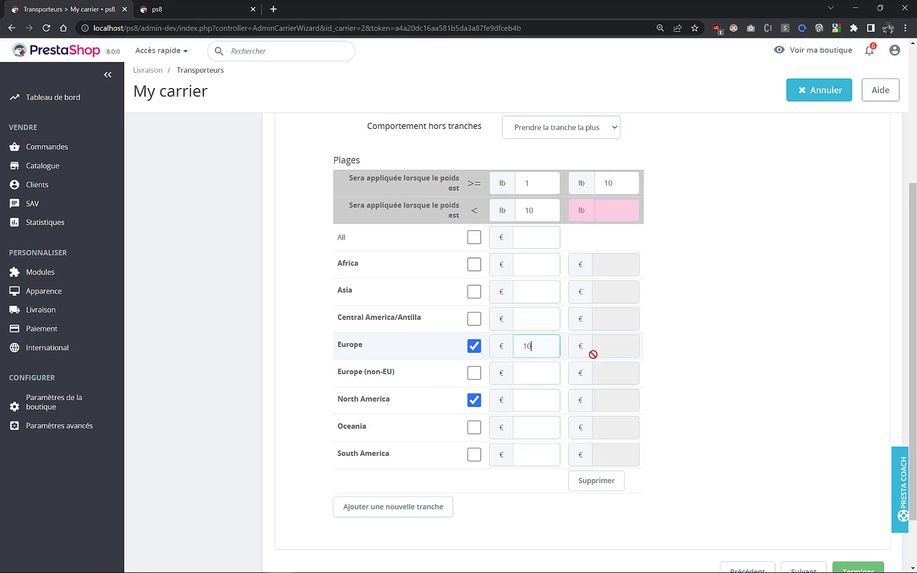
- Set the second weight range's upper limit to 100 lb and its Europe price to 100 €
{"action": "left_click", "coordinate": [612, 208]}
{"action": "type", "text": "100"}
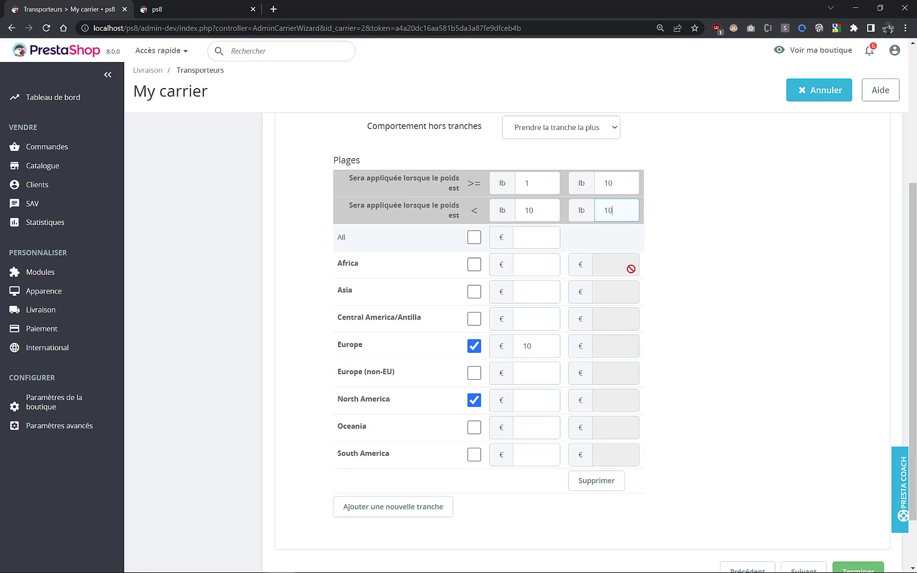
{"action": "left_click", "coordinate": [618, 348]}
{"action": "type", "text": "100"}
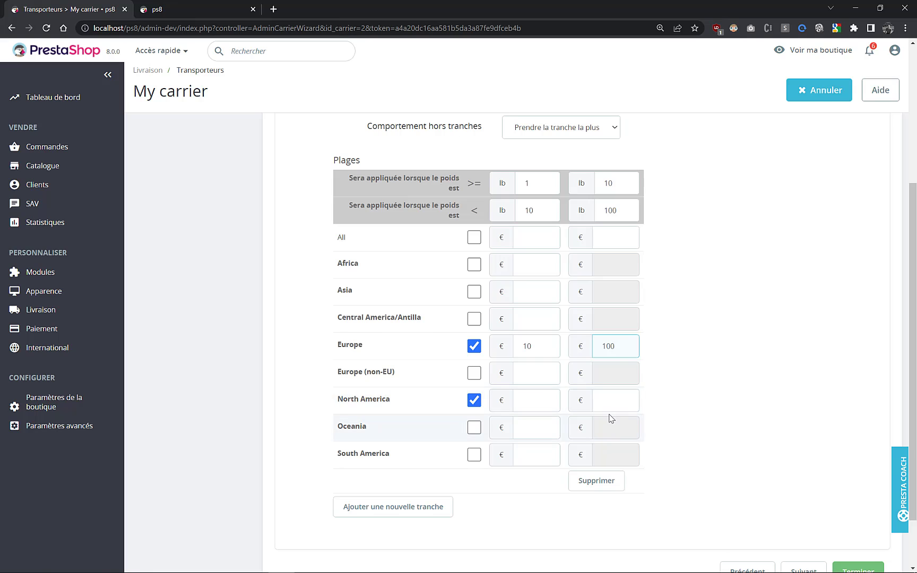
{"action": "left_click", "coordinate": [611, 404]}
{"action": "scroll", "coordinate": [633, 374], "scroll_direction": "down", "scroll_amount": 2}
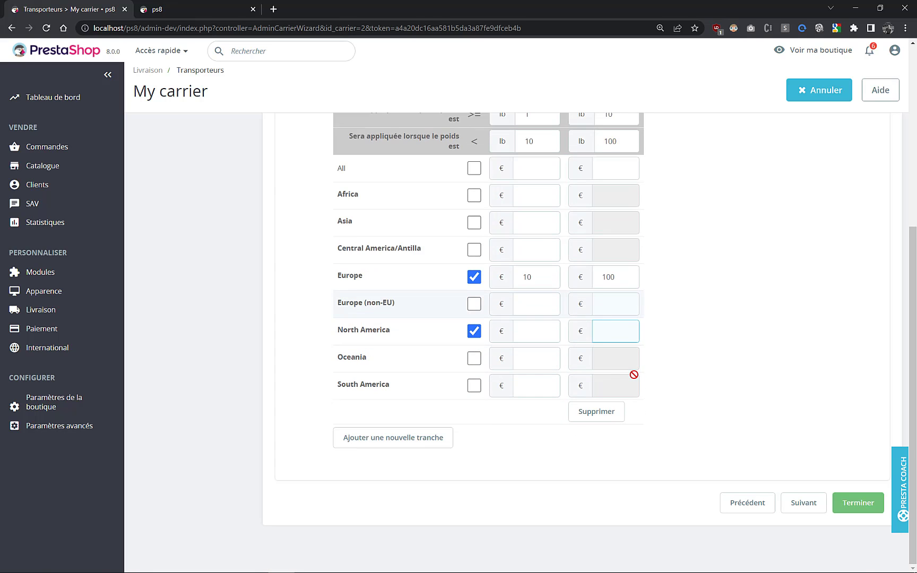
- Review the carrier's package limits, group access and summary, and return to the carriers list without saving
{"action": "scroll", "coordinate": [634, 372], "scroll_direction": "up", "scroll_amount": 5}
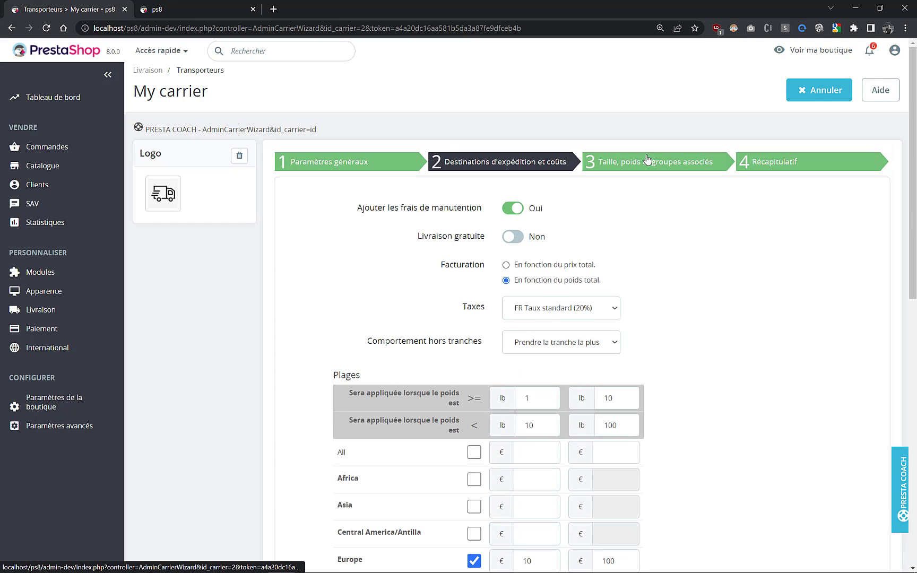
{"action": "left_click", "coordinate": [647, 161]}
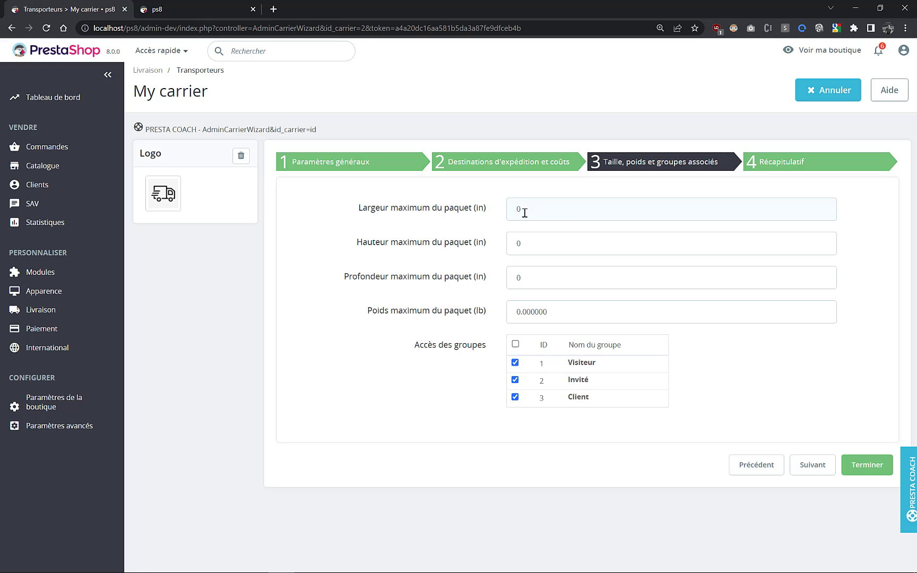
{"action": "left_click", "coordinate": [767, 170]}
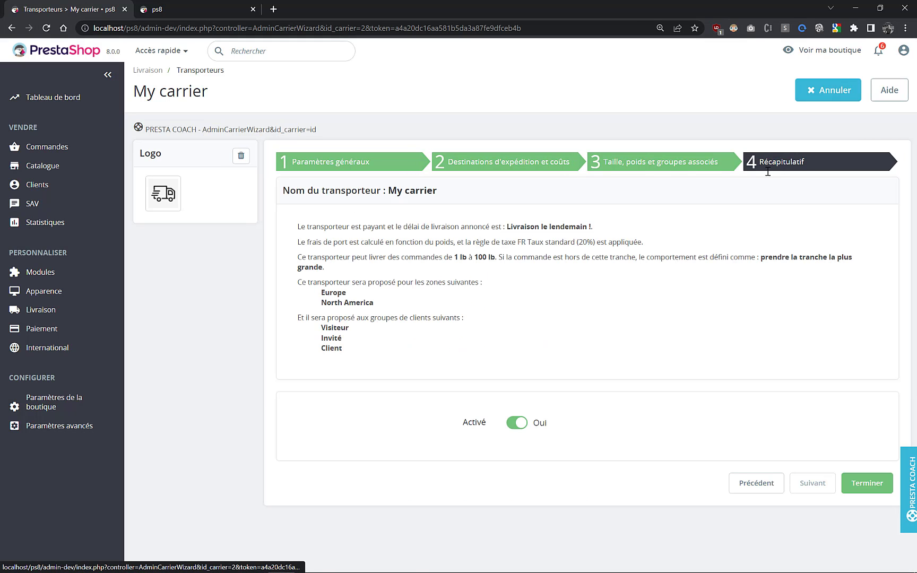
{"action": "left_click_drag", "start_coordinate": [316, 227], "coordinate": [559, 342]}
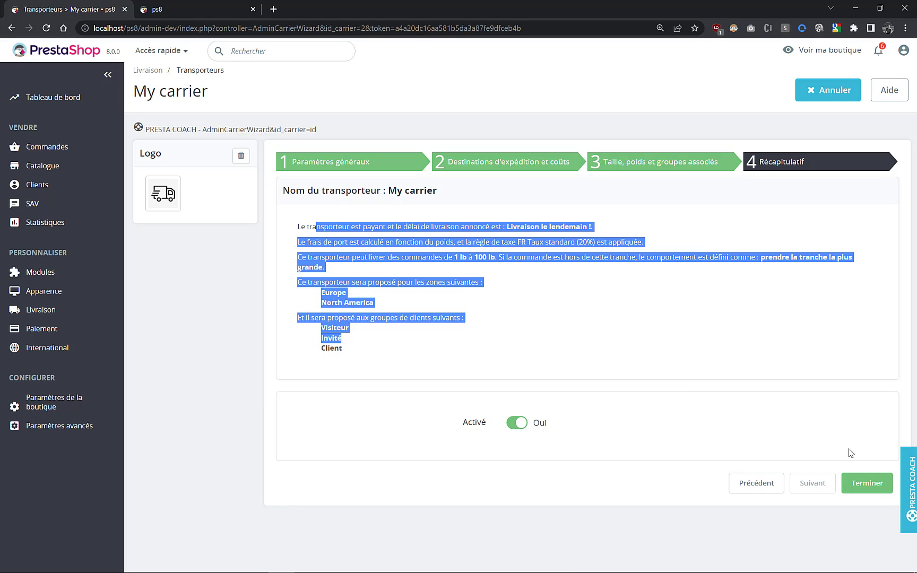
{"action": "left_click", "coordinate": [55, 330]}
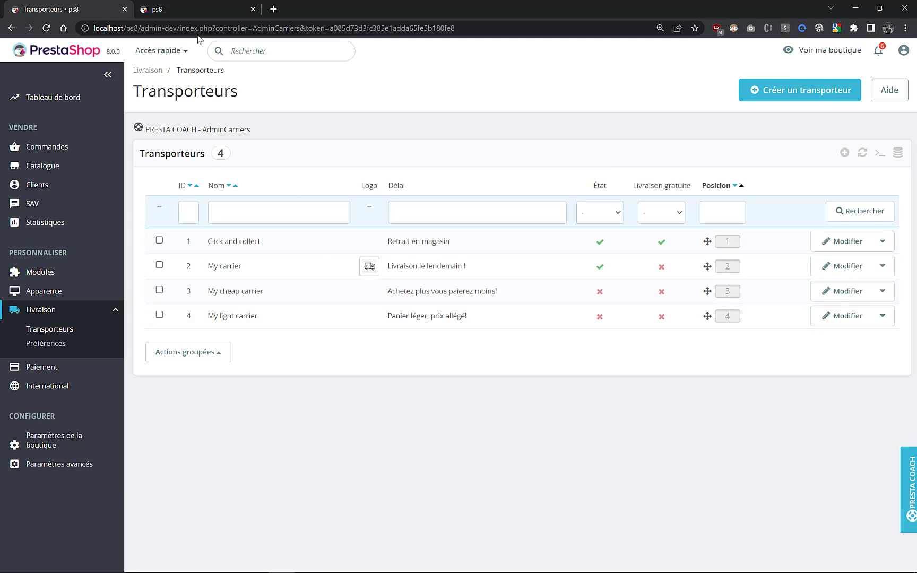
- Switch to the storefront checkout and select My carrier as the delivery method
{"action": "left_click", "coordinate": [188, 10]}
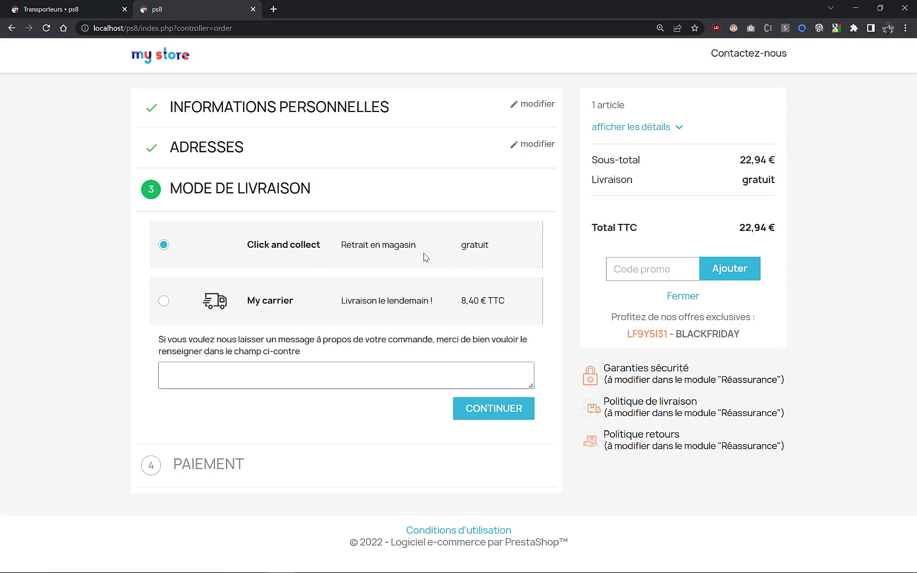
{"action": "left_click", "coordinate": [161, 303]}
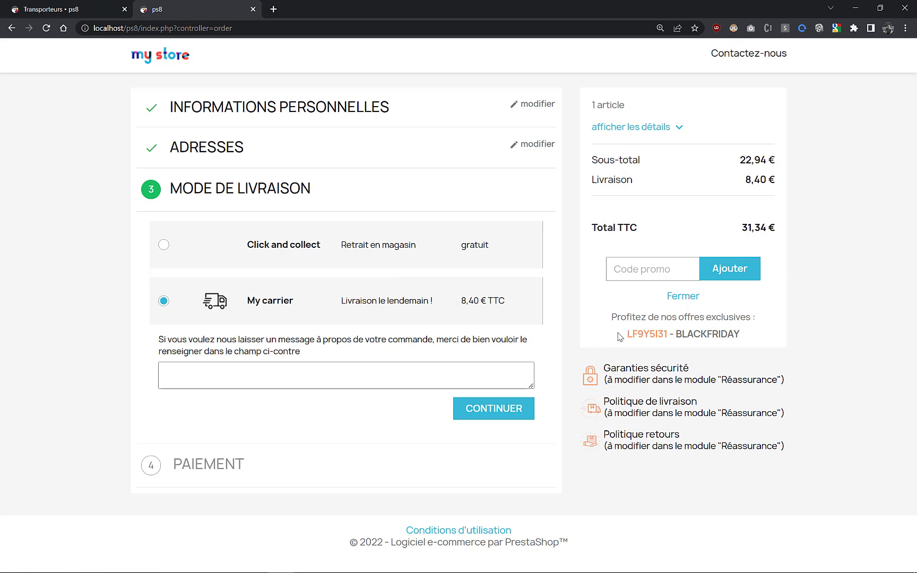
- Return to the back office, view the blank form for creating a carrier and go back to the carriers list
{"action": "left_click", "coordinate": [73, 11]}
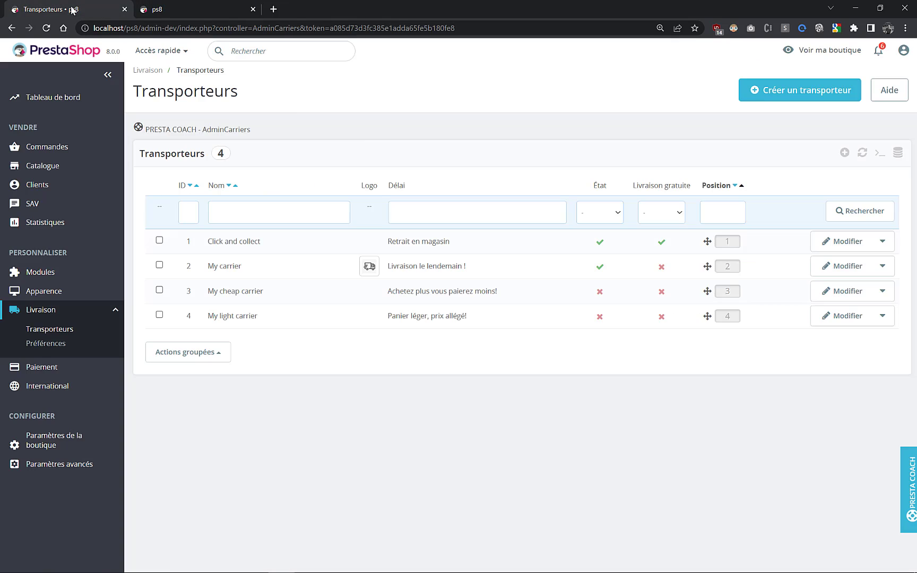
{"action": "left_click", "coordinate": [767, 91]}
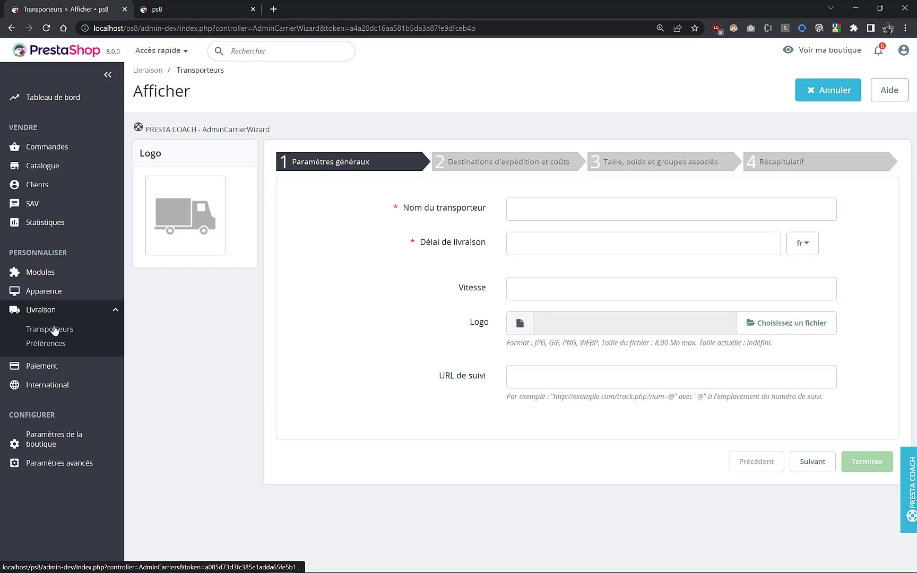
{"action": "left_click", "coordinate": [56, 330]}
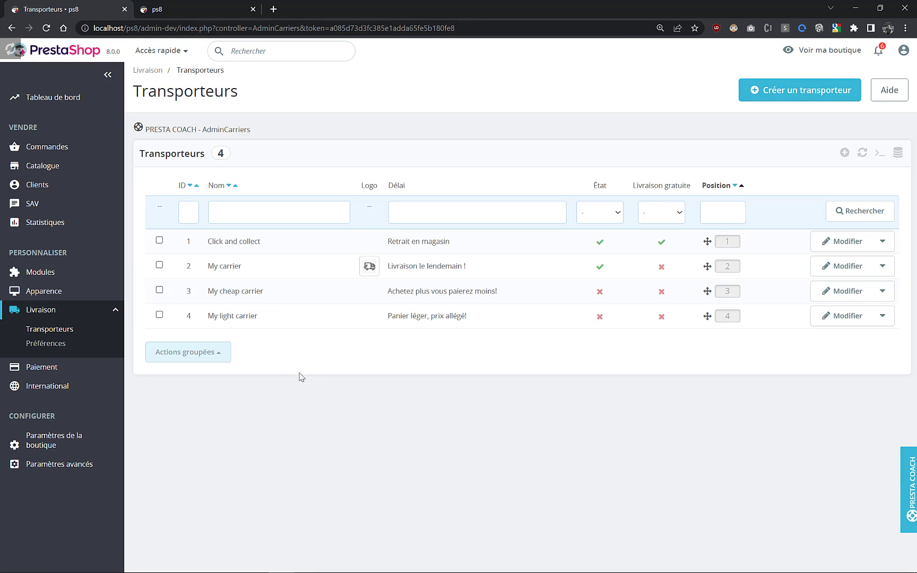